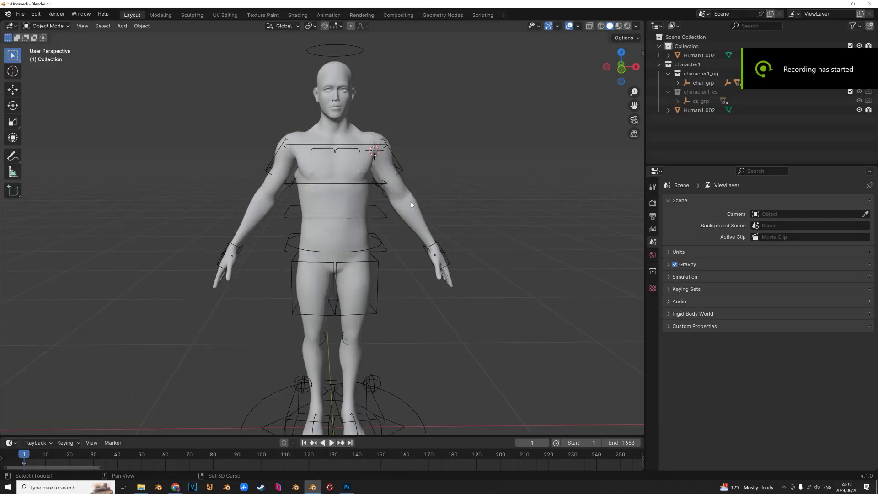
# Parent the human mesh to the character rig using With Automatic Weights.
pyautogui.moveTo(411, 202)
pyautogui.mouseDown(button='middle')
pyautogui.moveTo(356, 198)
pyautogui.moveTo(411, 207)
pyautogui.moveTo(396, 208)
pyautogui.mouseUp(button='middle')
pyautogui.click(412, 209)
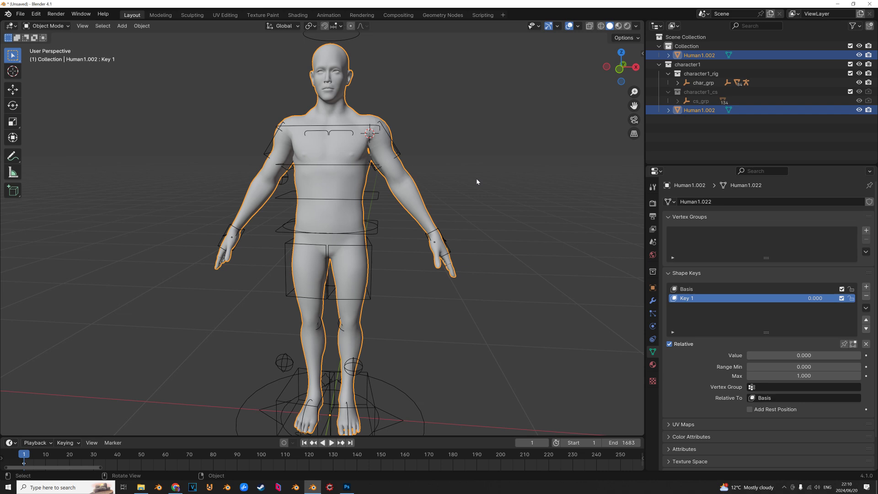
pyautogui.press('shift')
pyautogui.scroll(2, 393, 170)
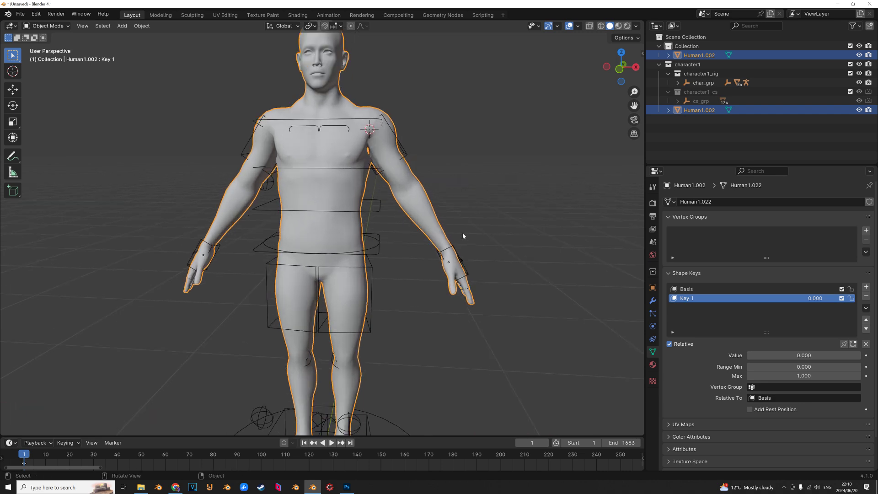
pyautogui.click(417, 154)
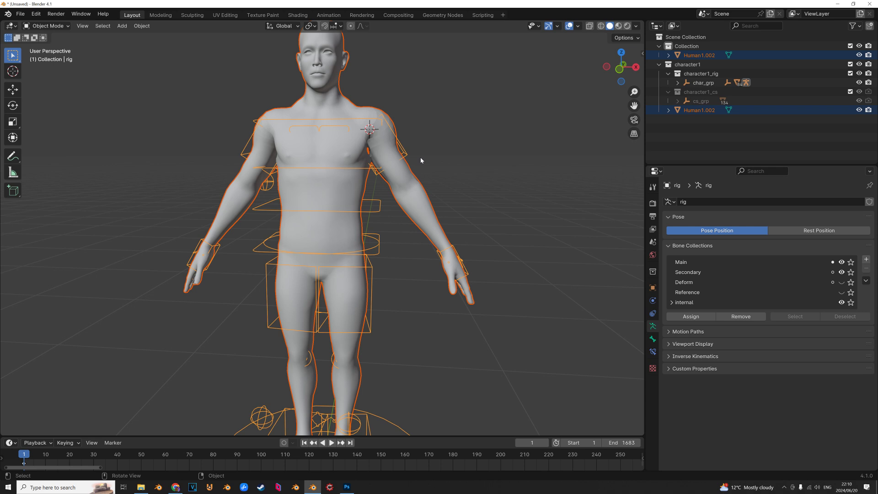
pyautogui.press('n')
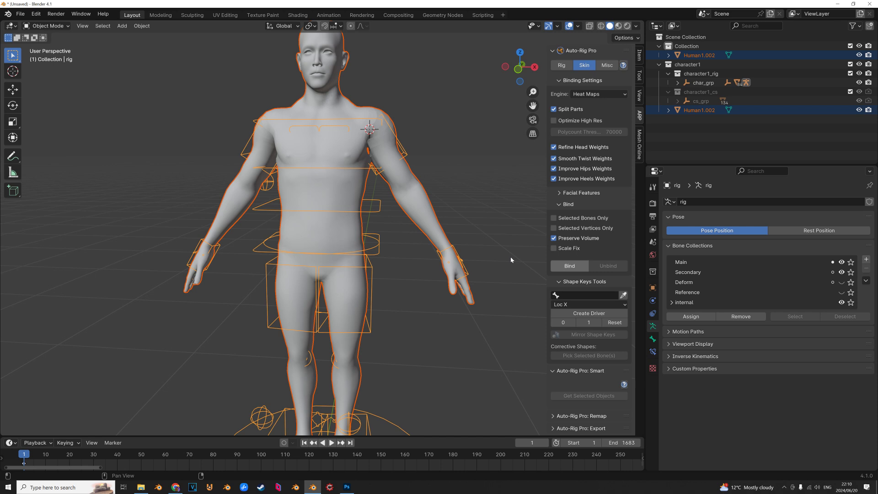
pyautogui.hotkey('ctrl', 'p')
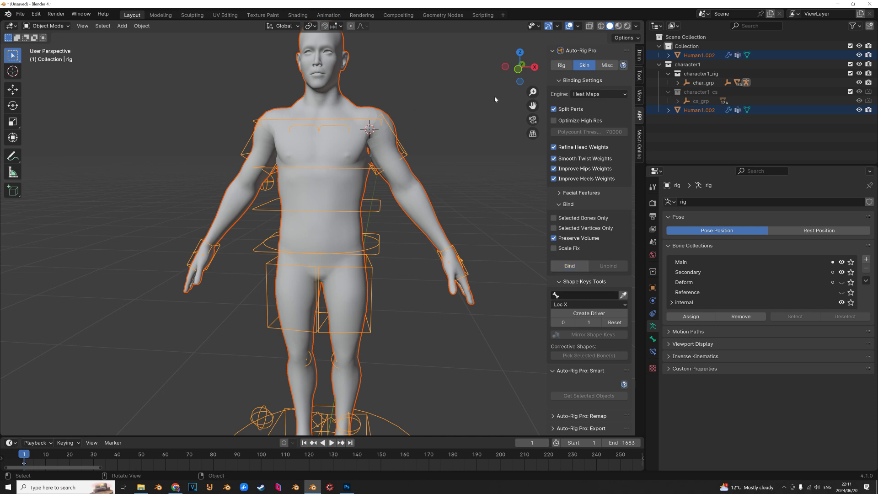
pyautogui.hotkey('ctrl', 'Tab')
pyautogui.press('n')
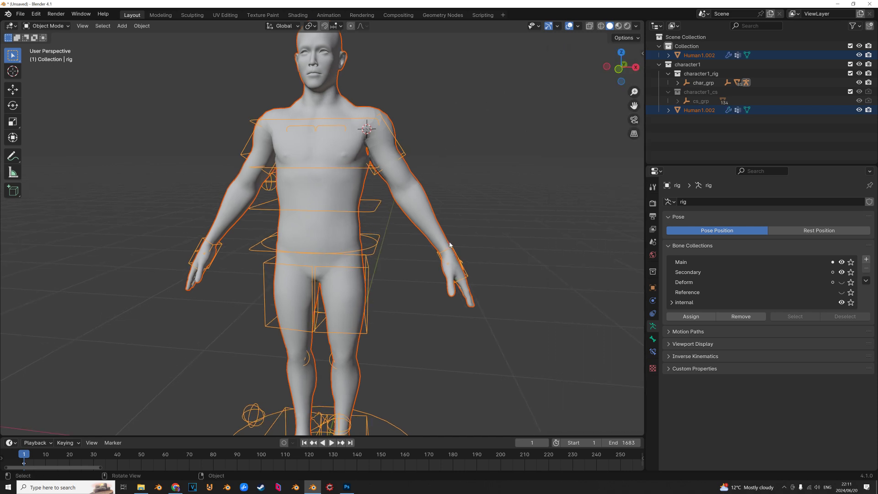
pyautogui.click(452, 249)
pyautogui.press('g')
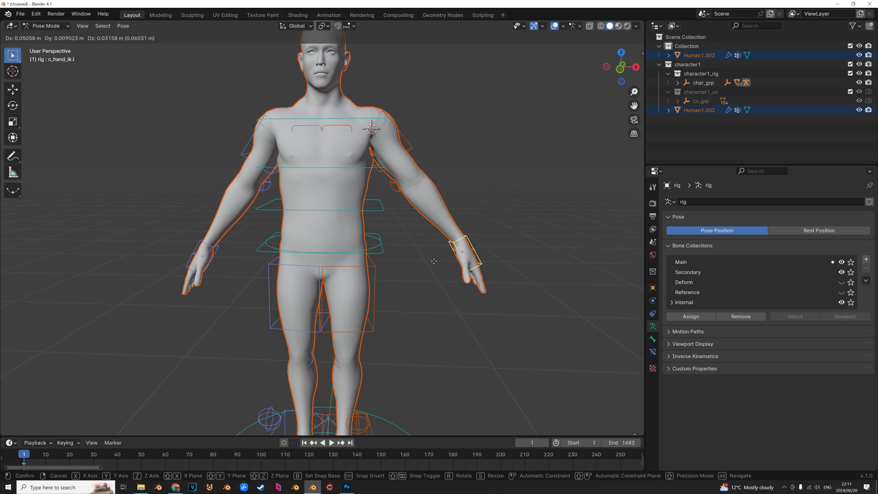
pyautogui.moveTo(457, 156); pyautogui.dragTo(448, 194)
pyautogui.scroll(-2, 411, 172)
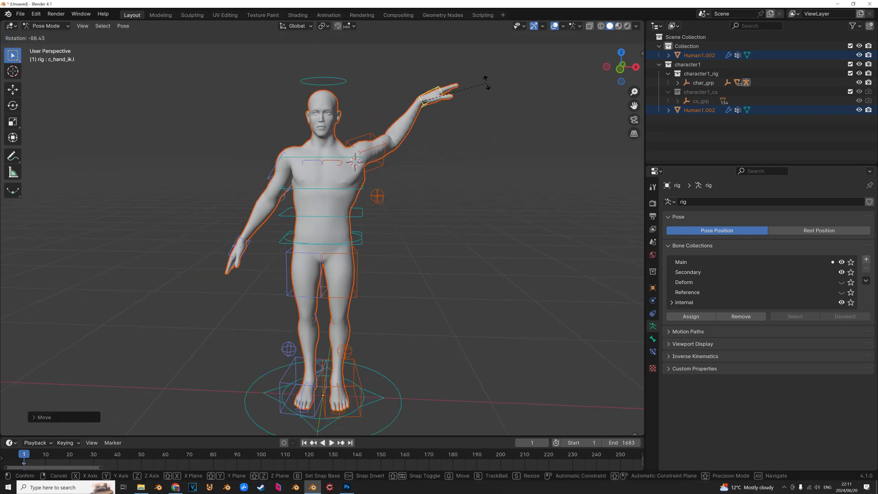
pyautogui.click(340, 161)
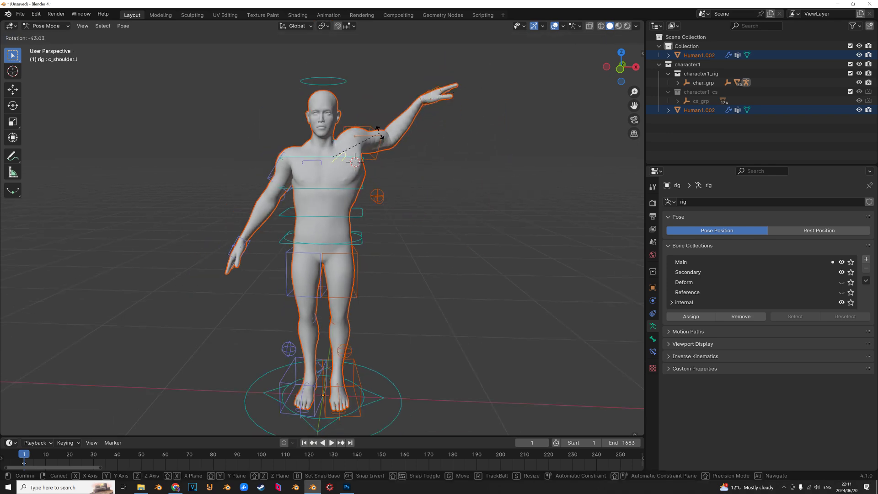
pyautogui.press('r')
pyautogui.press('r')
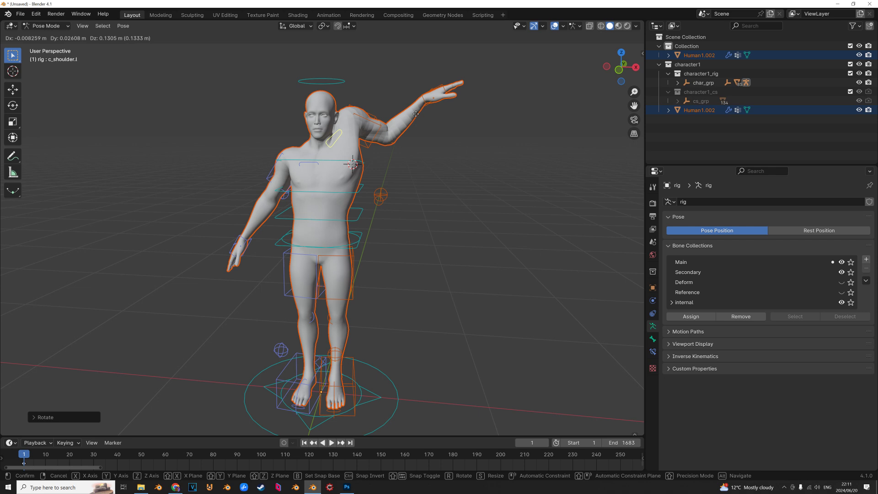
pyautogui.click(352, 163)
pyautogui.scroll(3, 352, 163)
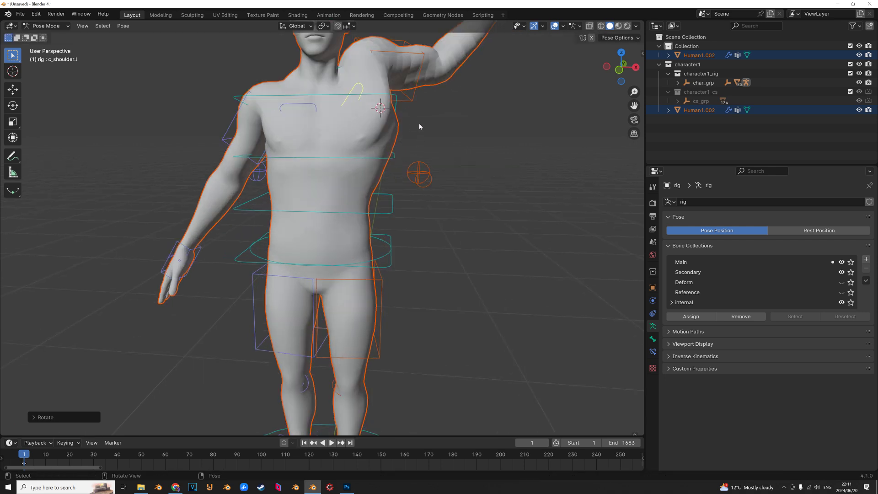
pyautogui.click(411, 162)
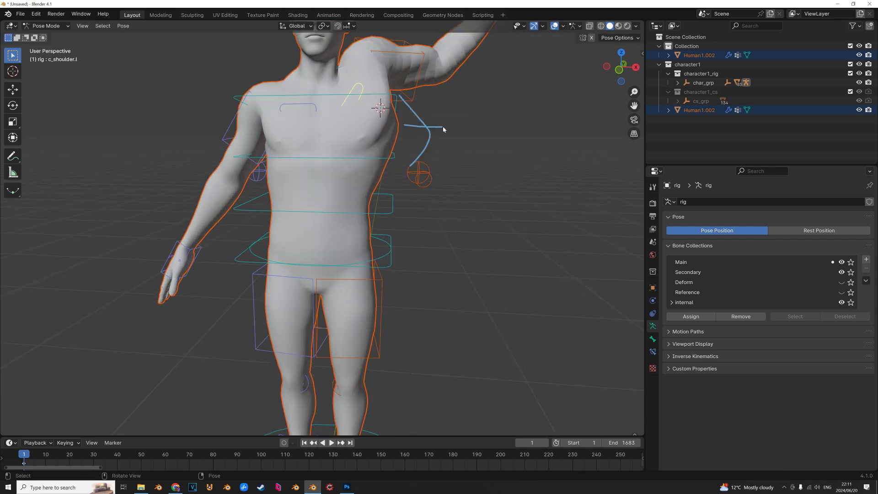
pyautogui.scroll(-4, 396, 169)
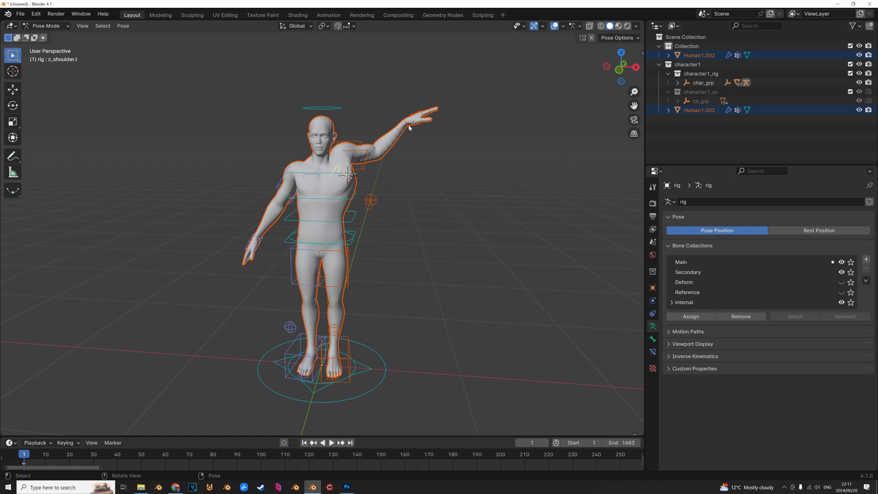
pyautogui.hotkey('ctrl', 'Tab')
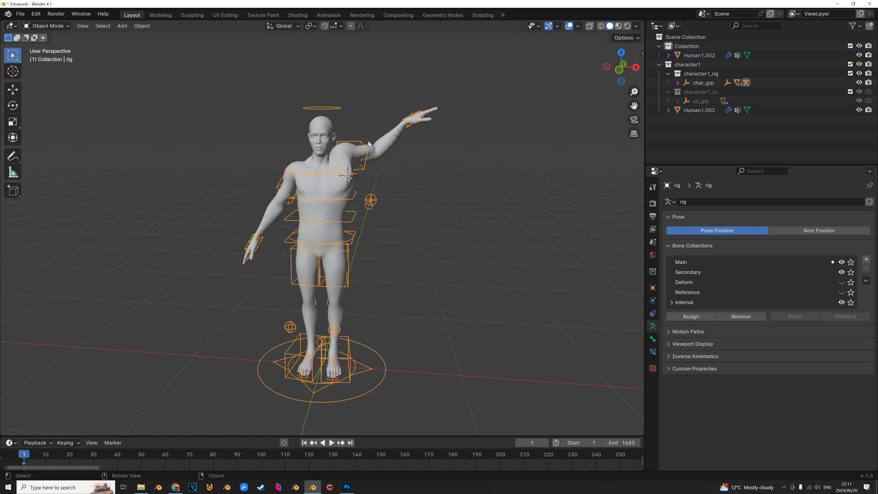
pyautogui.press('Tab')
pyautogui.press('Tab')
pyautogui.hotkey('ctrl', 'Tab')
pyautogui.hotkey('alt', 'r')
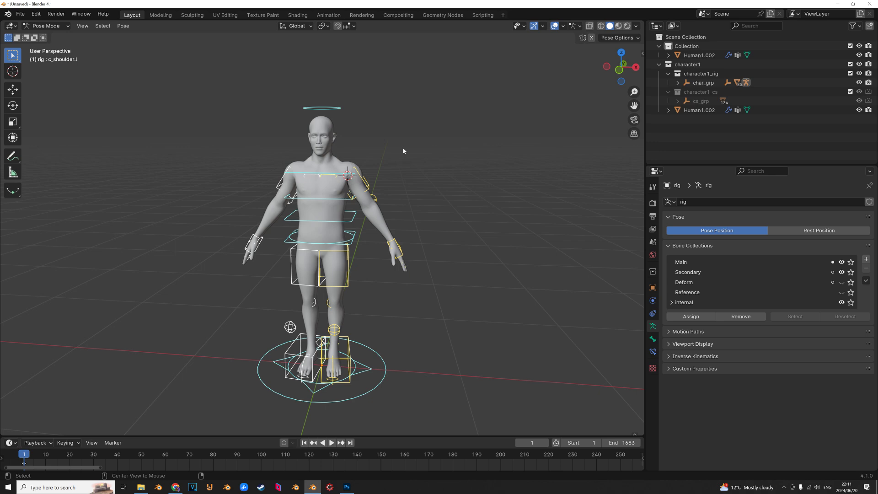
pyautogui.hotkey('ctrl', 'Tab')
pyautogui.scroll(3, 411, 186)
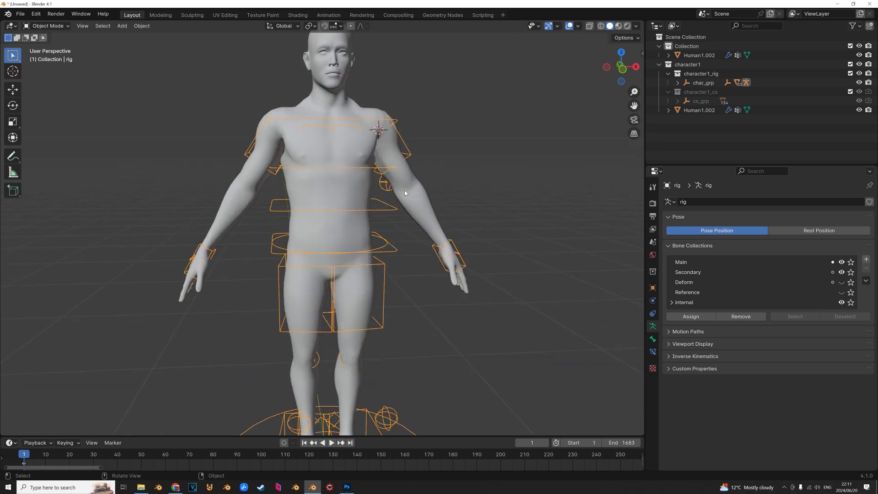
# Duplicate the human mesh as Human1.001 and place it right of the original.
pyautogui.click(405, 193)
pyautogui.scroll(-3, 398, 196)
pyautogui.hotkey('shift', 'd')
pyautogui.press('Escape')
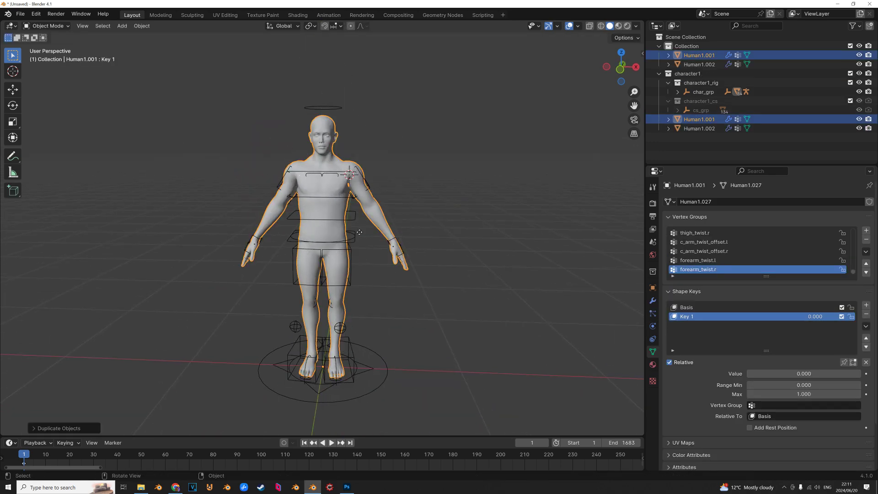
pyautogui.press('g')
pyautogui.click(541, 258)
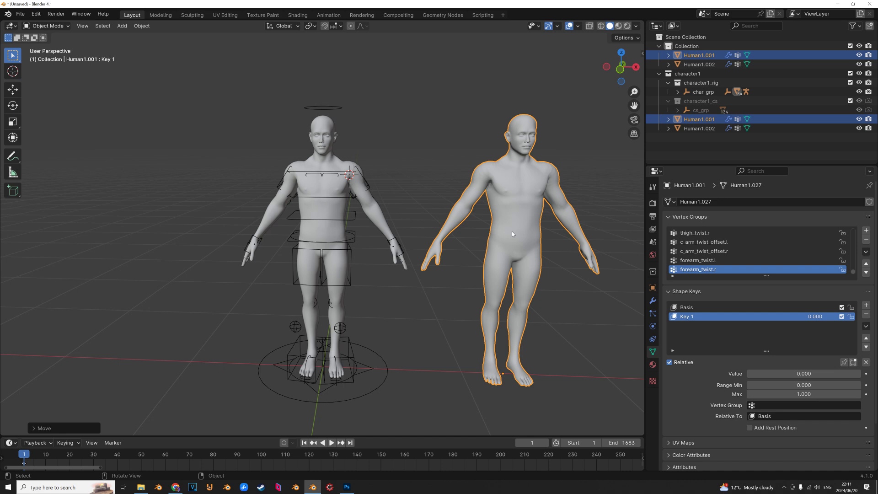
pyautogui.keyDown('shift'); pyautogui.moveTo(511, 231); pyautogui.dragTo(467, 224, button='middle'); pyautogui.keyUp('shift')
# Delete Human1.001's vertex groups and 'rig' Armature modifier, and clear its parent.
pyautogui.click(864, 252)
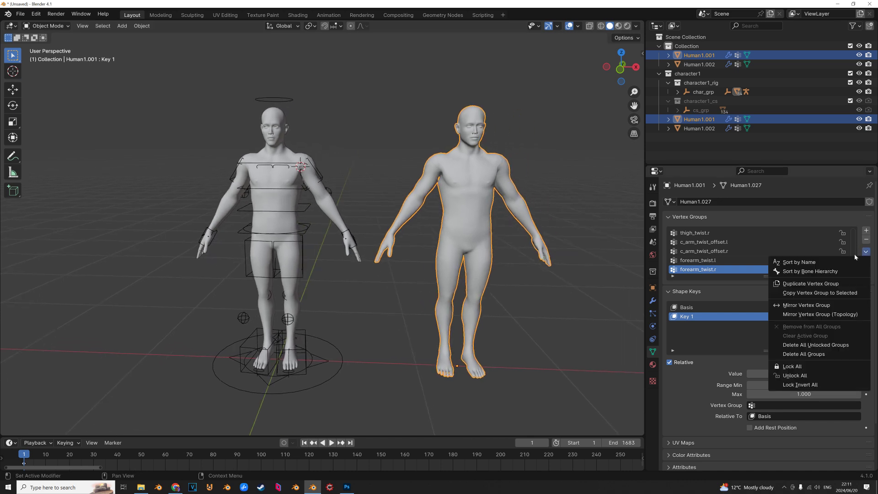
pyautogui.click(804, 369)
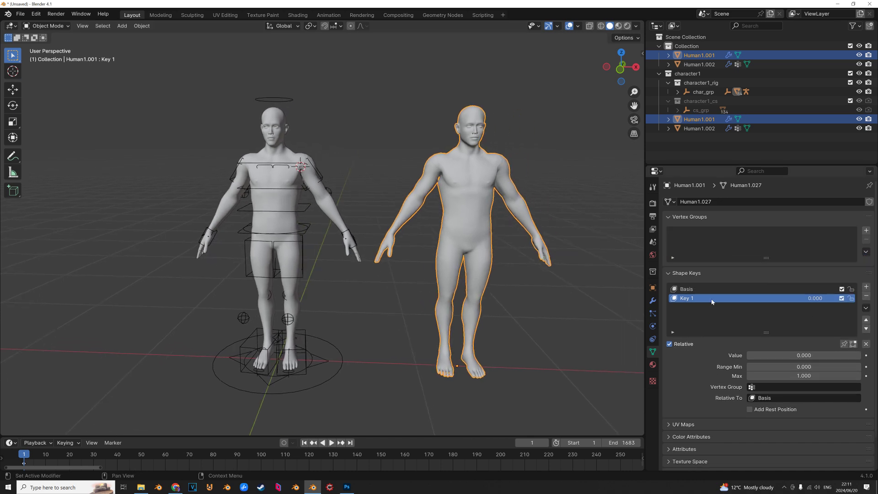
pyautogui.click(652, 300)
pyautogui.click(856, 217)
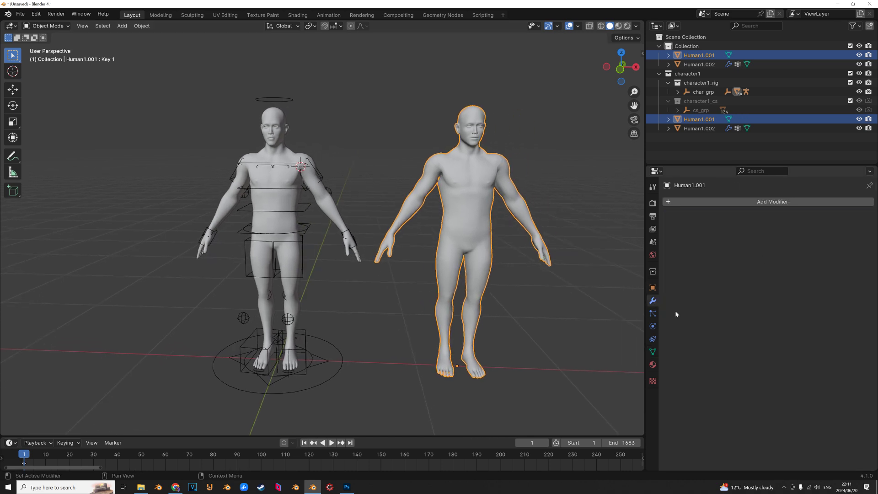
pyautogui.click(653, 351)
pyautogui.hotkey('alt', 'p')
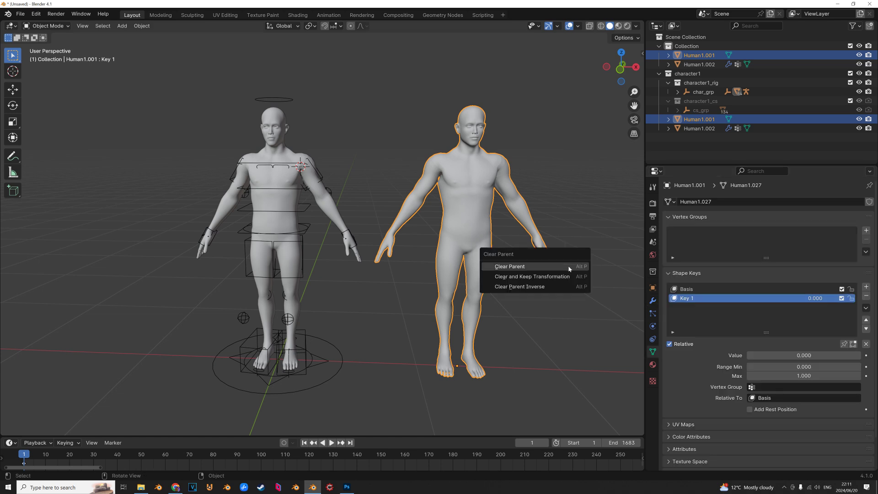
pyautogui.click(555, 261)
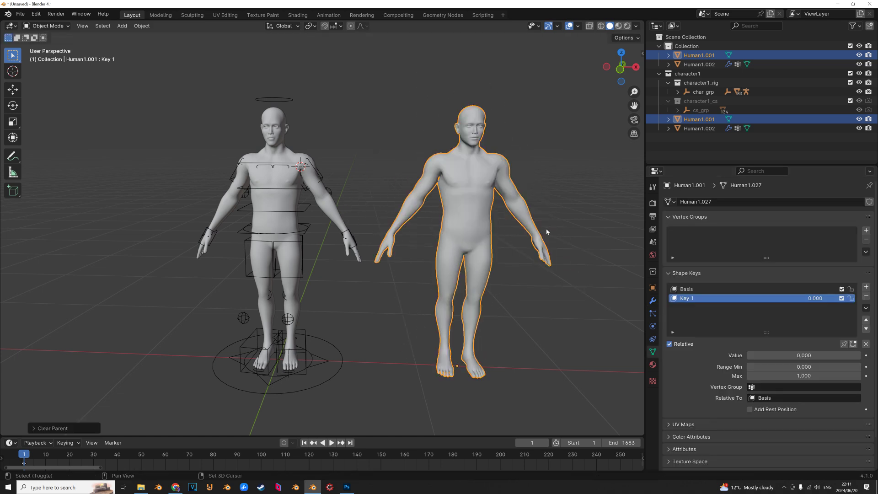
pyautogui.scroll(2, 521, 227)
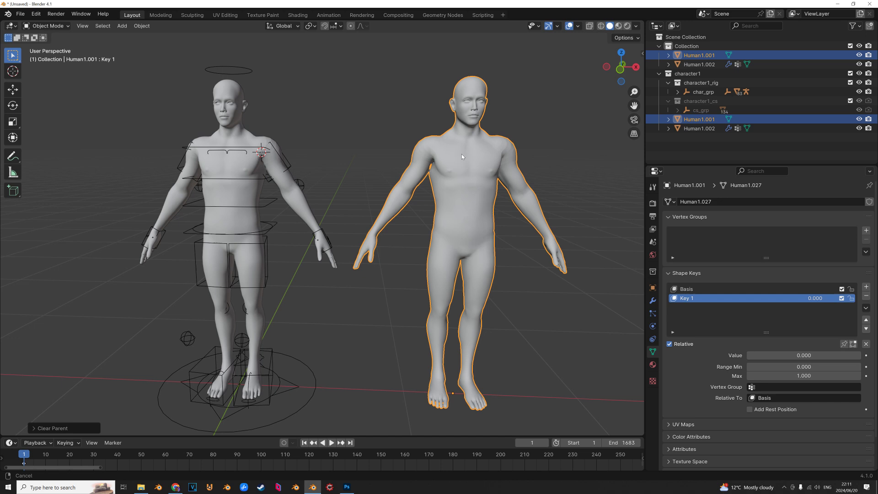
# Preview Key 1, then duplicate Human1.001 into Human1.003 placed on the right.
pyautogui.keyDown('shift'); pyautogui.moveTo(457, 152); pyautogui.dragTo(381, 150, button='middle'); pyautogui.keyUp('shift')
pyautogui.moveTo(786, 356)
pyautogui.mouseDown()
pyautogui.moveTo(862, 355)
pyautogui.moveTo(747, 355)
pyautogui.mouseUp()
pyautogui.scroll(-5, 457, 271)
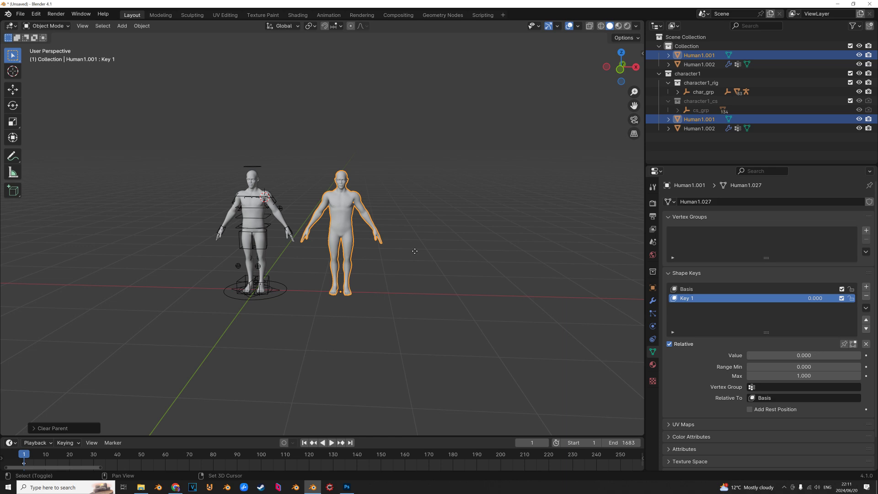
pyautogui.hotkey('shift', 'd')
pyautogui.click(520, 240)
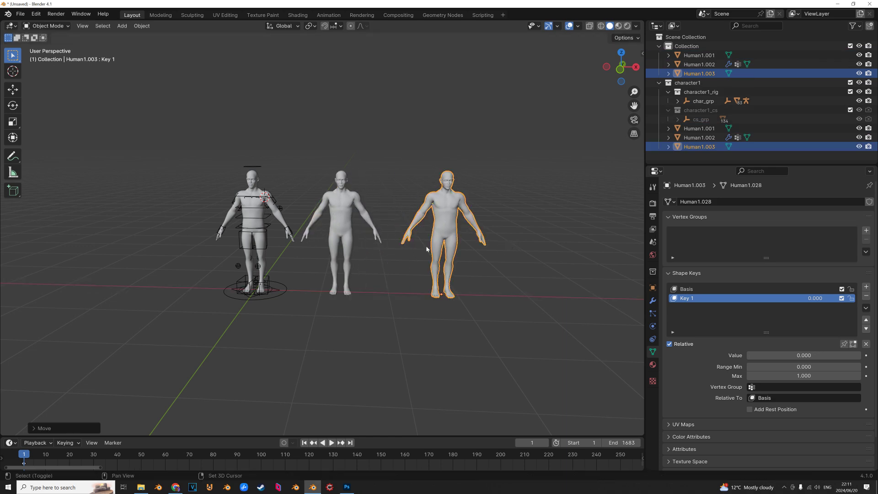
pyautogui.scroll(3, 358, 250)
pyautogui.click(359, 249)
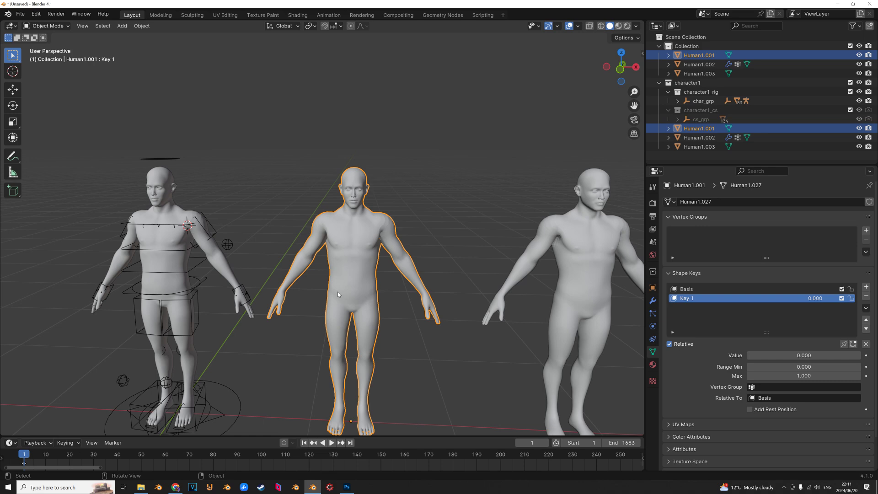
pyautogui.keyDown('shift'); pyautogui.moveTo(335, 243); pyautogui.dragTo(368, 250, button='middle'); pyautogui.keyUp('shift')
pyautogui.scroll(2, 368, 249)
# Set the Key 1 shape key value on Human1.002 to 1.000.
pyautogui.click(362, 218)
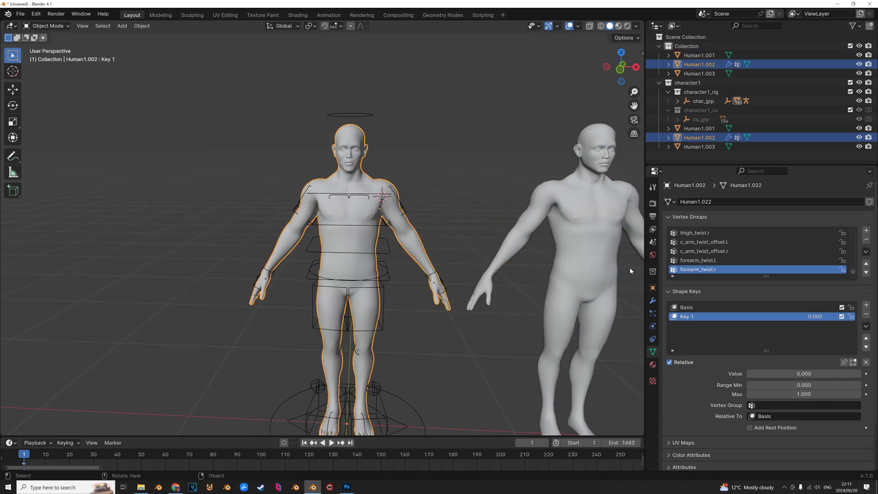
pyautogui.moveTo(789, 376); pyautogui.dragTo(860, 376)
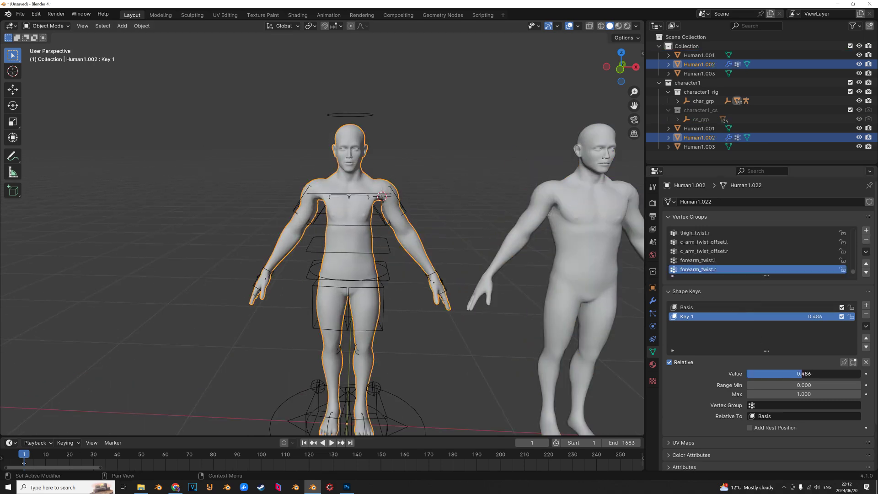
pyautogui.scroll(3, 463, 244)
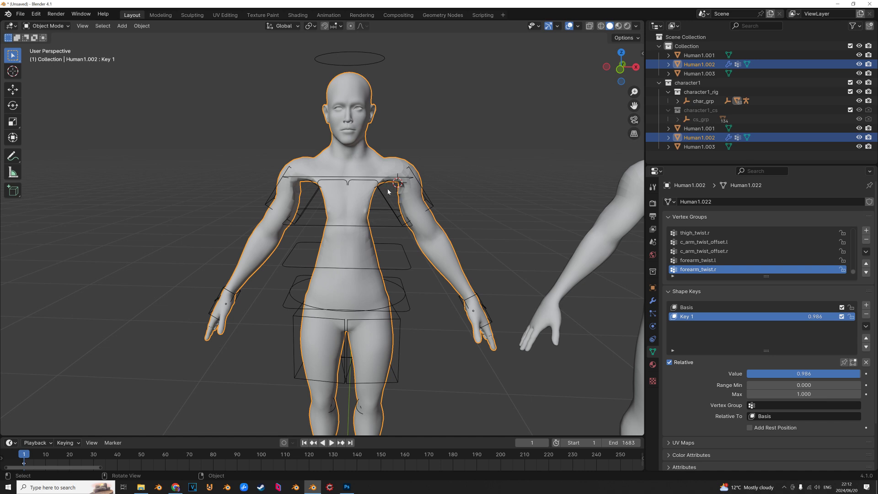
pyautogui.moveTo(818, 373); pyautogui.dragTo(861, 373)
pyautogui.hotkey('ctrl', 'a')
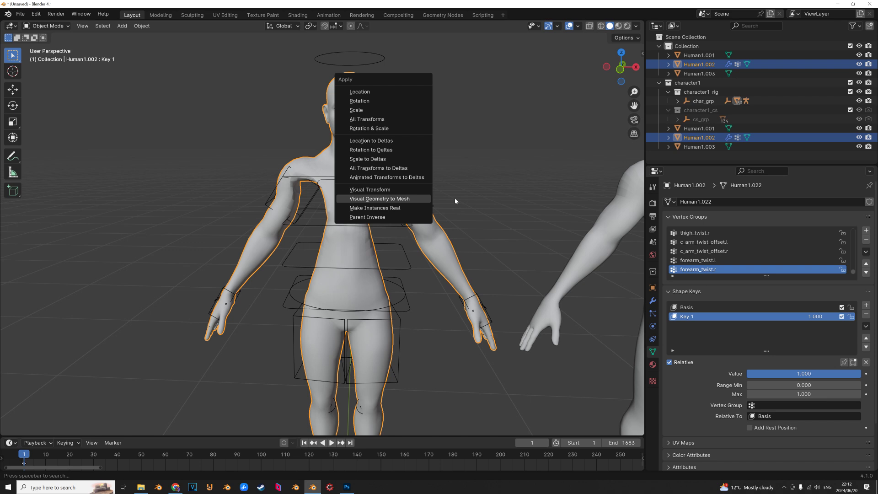
# Apply Visual Geometry to Mesh on Human1.002 and make the rig the active object.
pyautogui.press('Escape')
pyautogui.hotkey('ctrl', 'a')
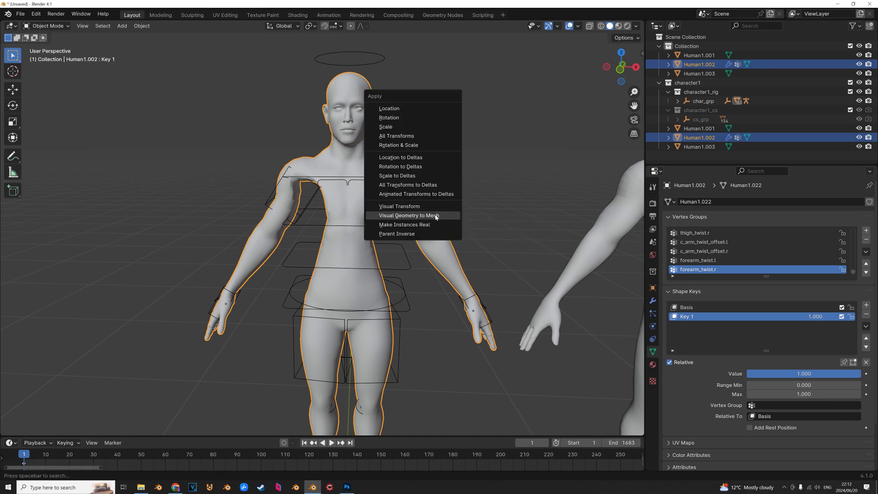
pyautogui.click(436, 216)
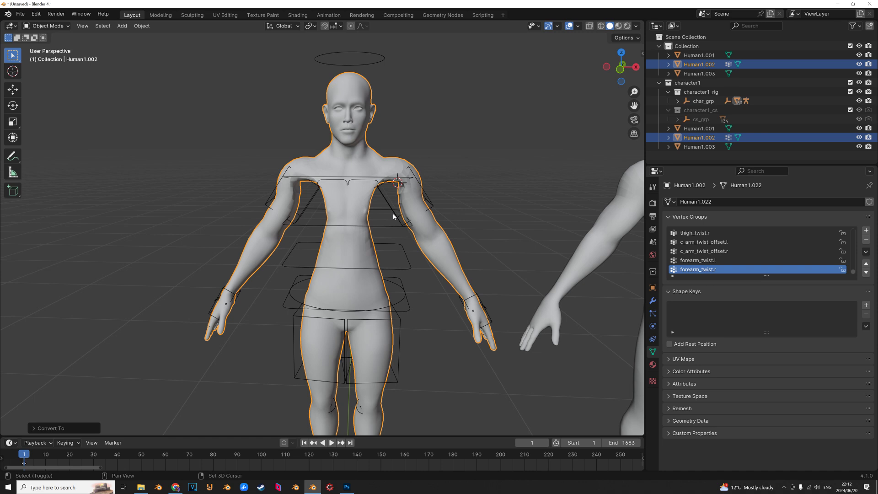
pyautogui.keyDown('shift'); pyautogui.click(393, 217); pyautogui.keyUp('shift')
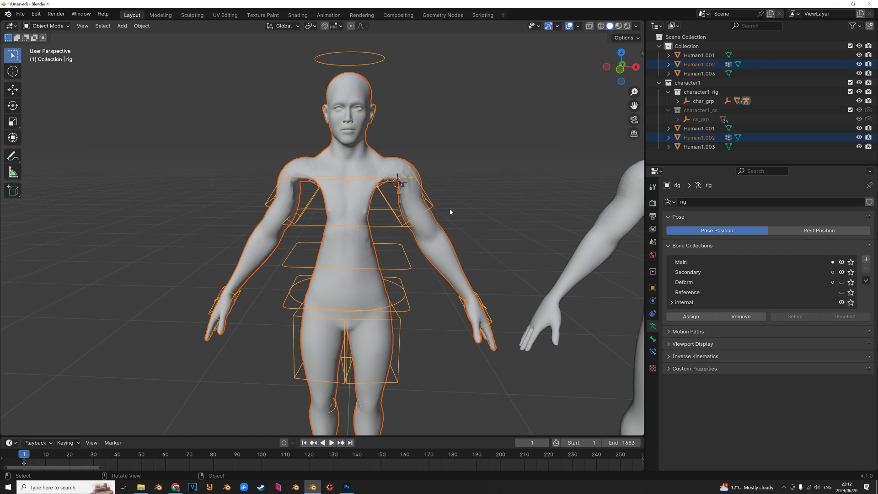
# Bind Human1.002 with Auto-Rig Pro Skin and test-move c_hand_ik.l, then cancel.
pyautogui.press('n')
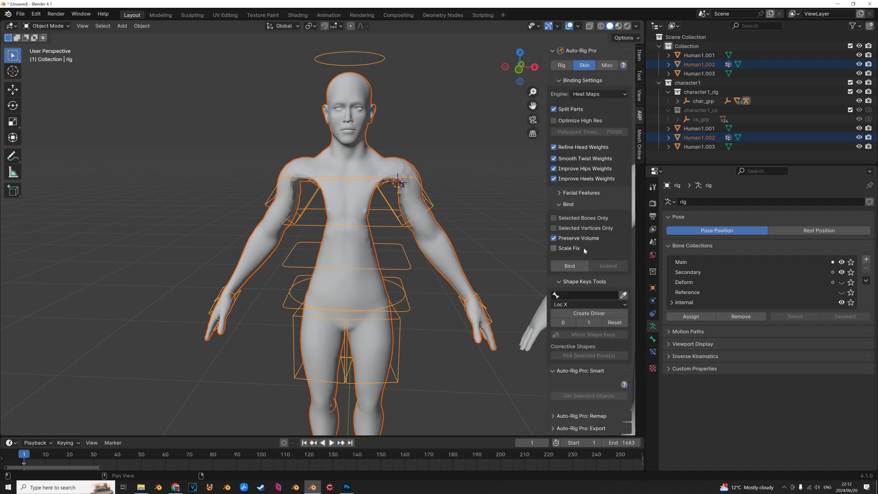
pyautogui.click(574, 266)
pyautogui.press('n')
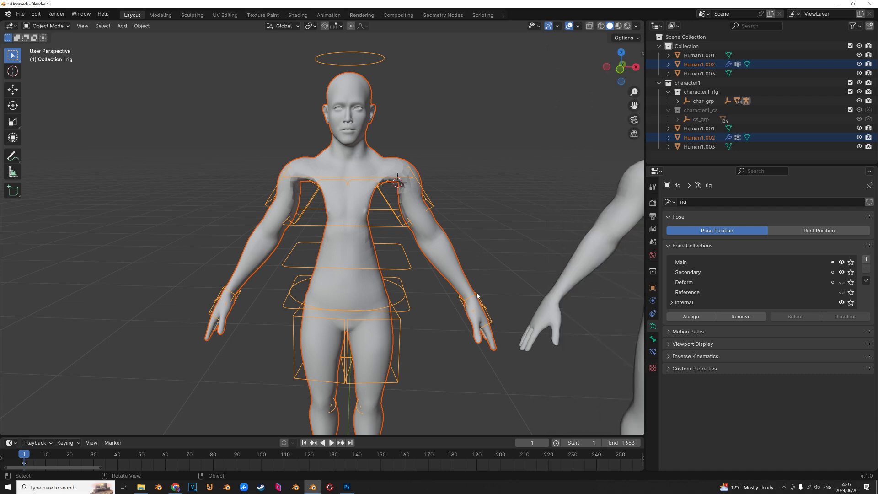
pyautogui.click(476, 302)
pyautogui.hotkey('ctrl', 'Tab')
pyautogui.press('g')
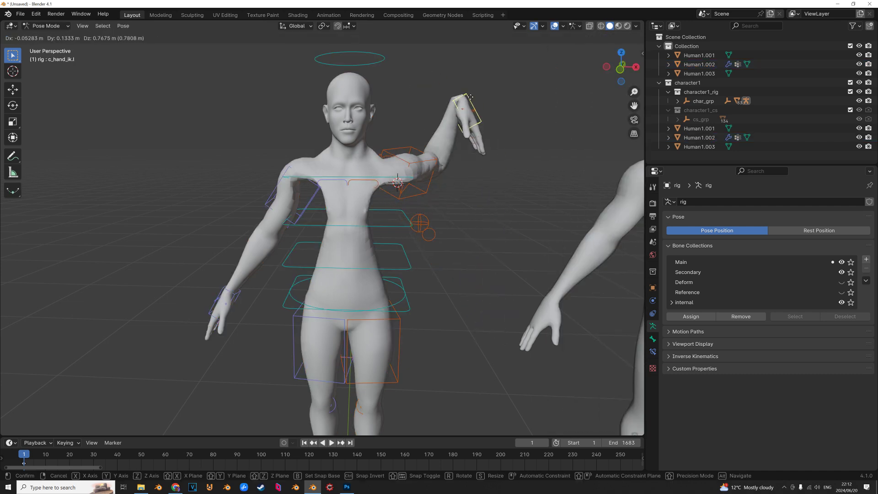
pyautogui.press('Escape')
pyautogui.hotkey('ctrl', 'Tab')
# Orbit around the figures, ending with the shape-keyed duplicate selected.
pyautogui.click(388, 214)
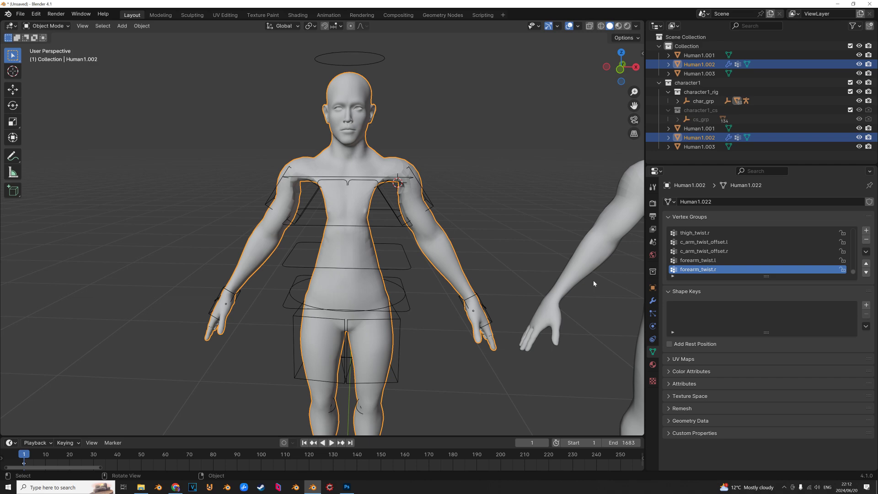
pyautogui.moveTo(401, 230)
pyautogui.mouseDown(button='middle')
pyautogui.moveTo(383, 195)
pyautogui.moveTo(308, 190)
pyautogui.mouseUp(button='middle')
pyautogui.click(528, 219)
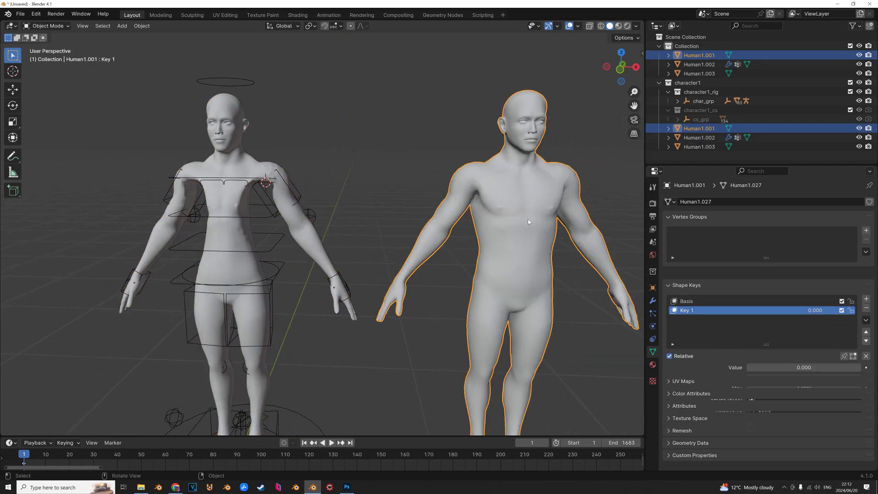
pyautogui.moveTo(524, 219); pyautogui.dragTo(443, 196, button='middle')
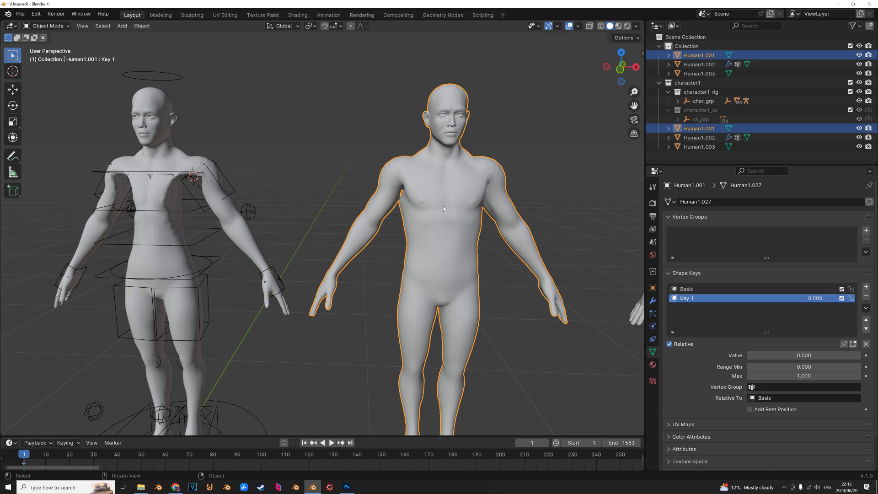
pyautogui.moveTo(176, 136); pyautogui.dragTo(395, 178, button='middle')
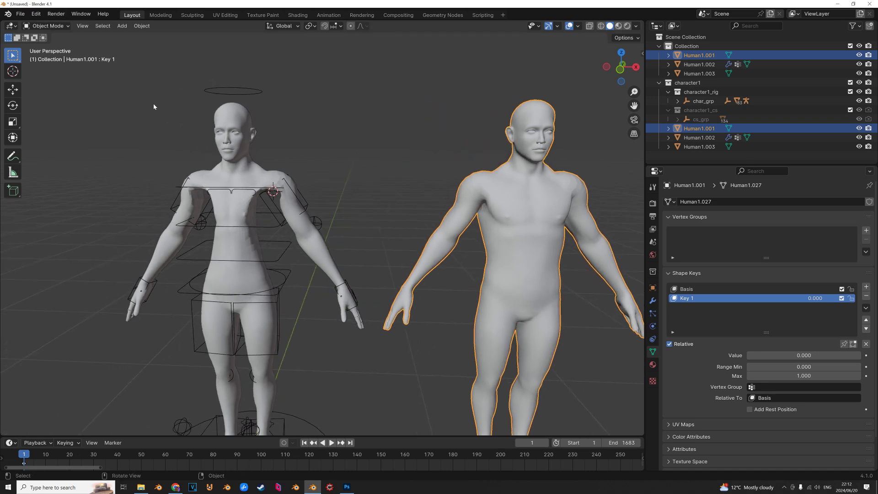
pyautogui.moveTo(153, 104); pyautogui.dragTo(194, 107, button='middle')
pyautogui.click(35, 14)
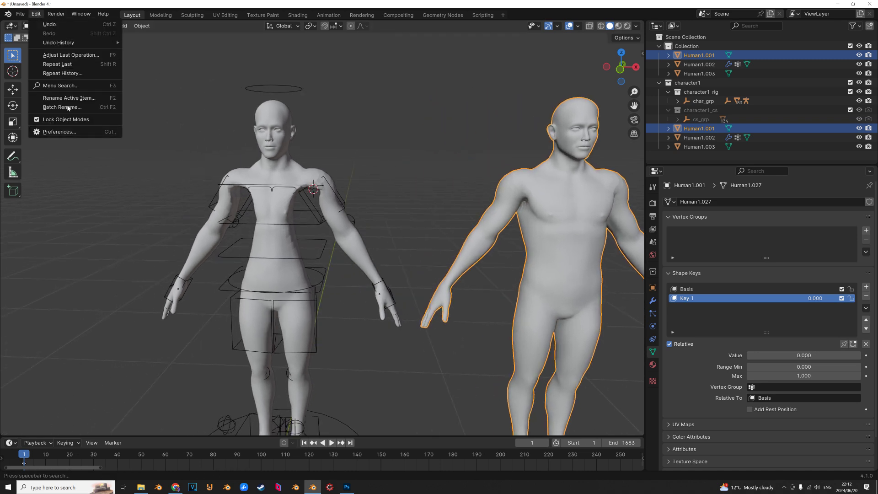
pyautogui.click(58, 131)
pyautogui.click(254, 31)
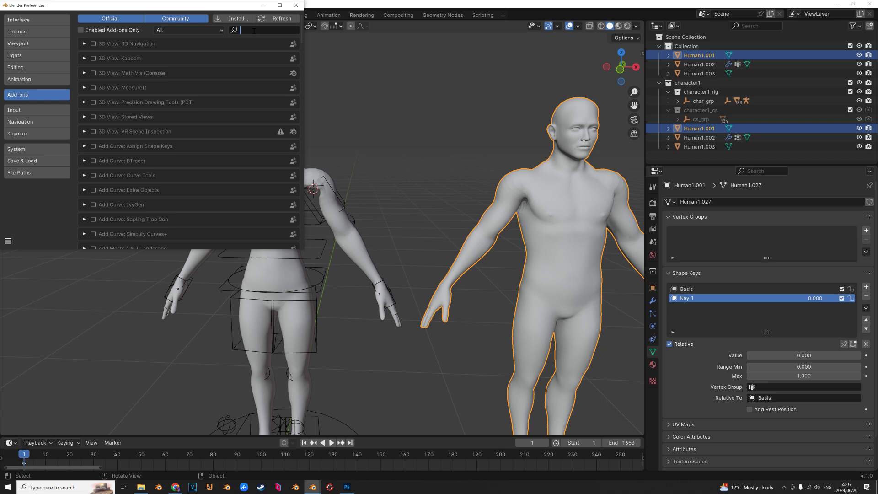
pyautogui.write('copy')
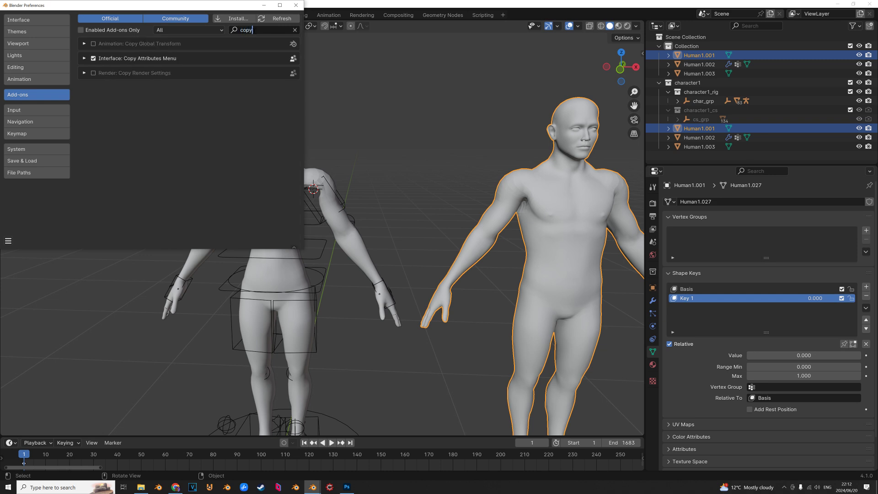
pyautogui.click(85, 59)
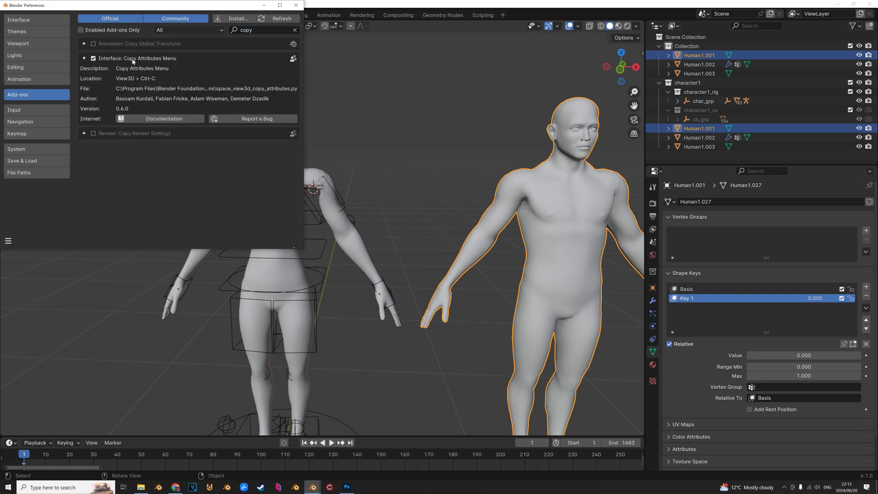
pyautogui.click(296, 5)
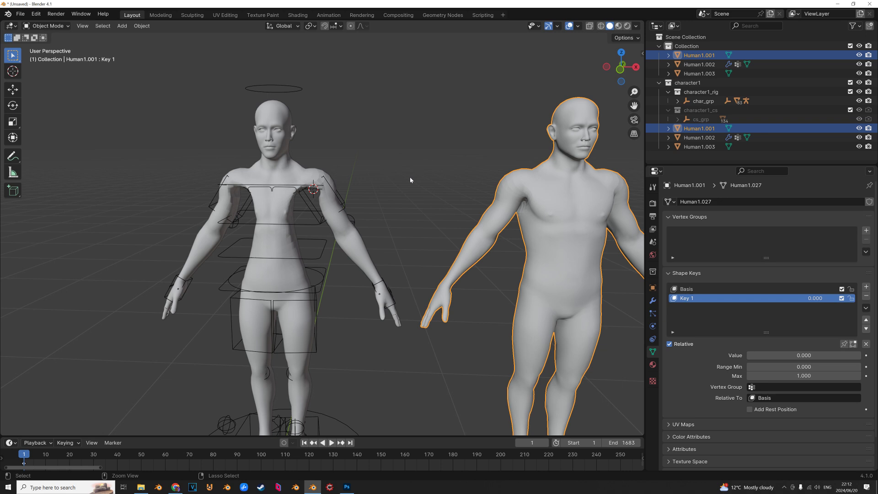
# Select Human1.001 with Human1.002 active and use Copy Vertex Weights.
pyautogui.hotkey('ctrl', 'c')
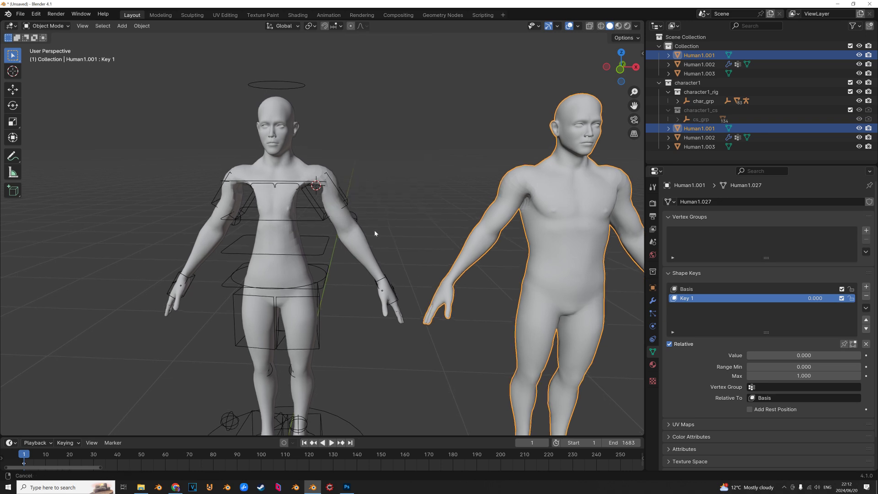
pyautogui.moveTo(416, 304); pyautogui.dragTo(383, 231, button='middle')
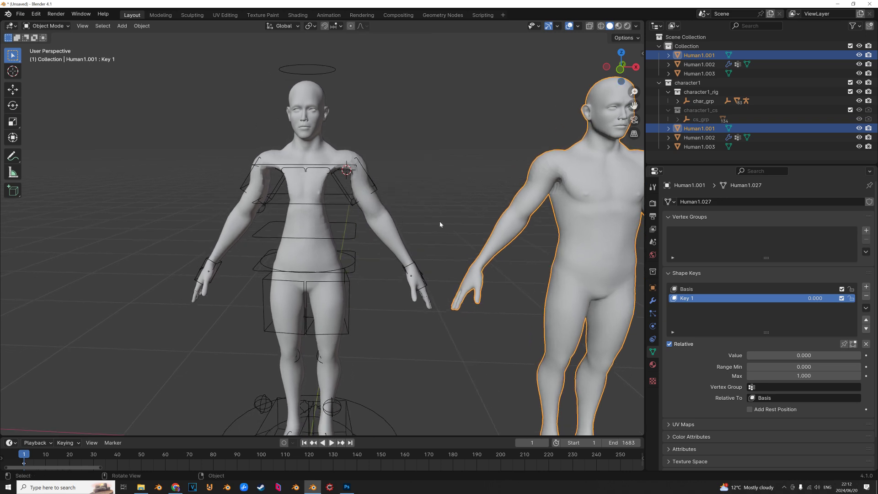
pyautogui.keyDown('shift'); pyautogui.moveTo(581, 168); pyautogui.dragTo(423, 161, button='middle'); pyautogui.keyUp('shift')
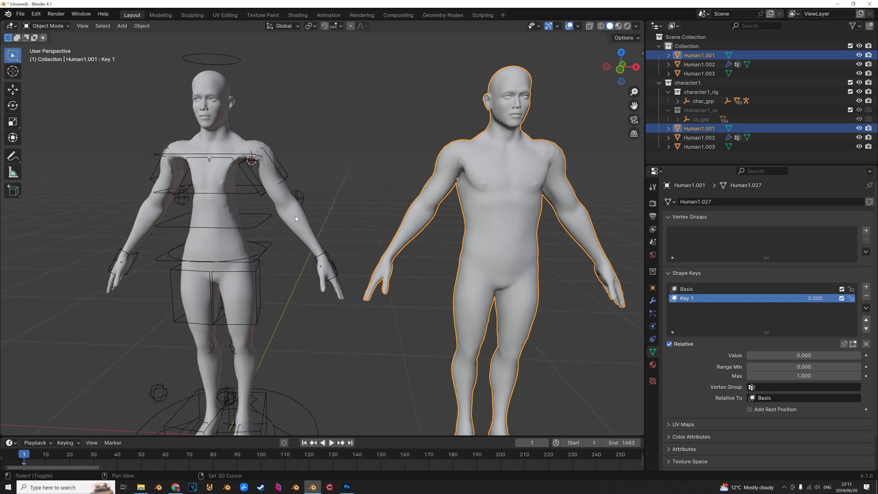
pyautogui.keyDown('shift'); pyautogui.click(296, 220); pyautogui.keyUp('shift')
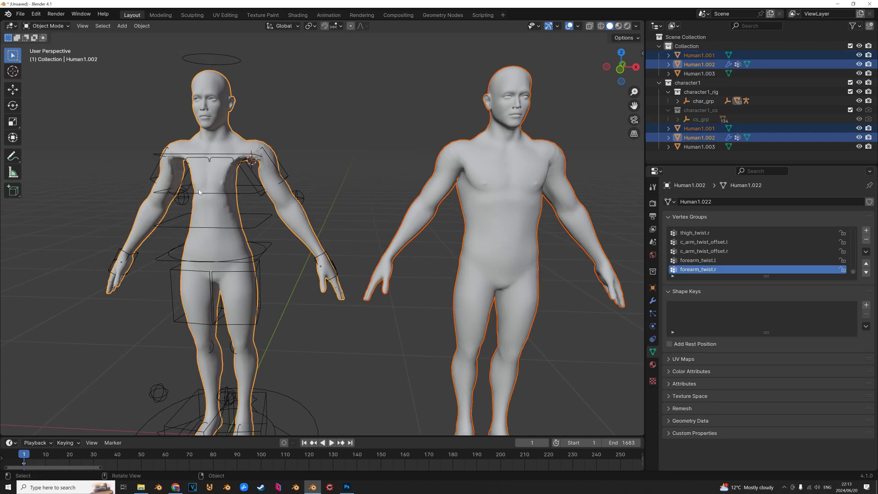
pyautogui.press('ctrl')
pyautogui.hotkey('ctrl', 'c')
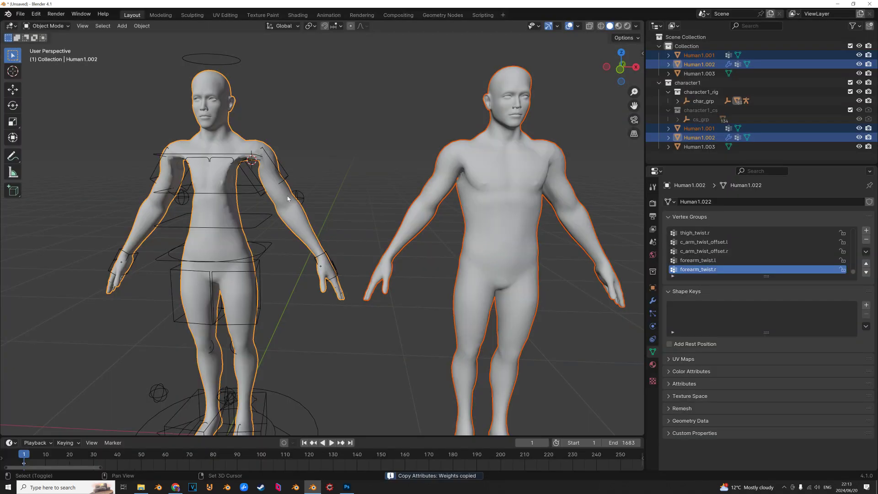
# Select only Human1.001 and enlarge its Vertex Groups list to show all copied groups.
pyautogui.moveTo(436, 190); pyautogui.dragTo(390, 183, button='middle')
pyautogui.click(479, 182)
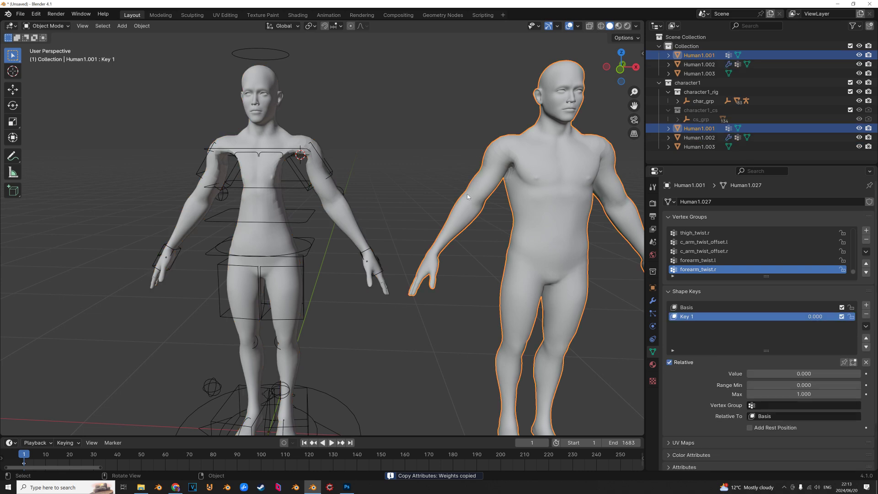
pyautogui.moveTo(503, 167); pyautogui.dragTo(635, 232, button='middle')
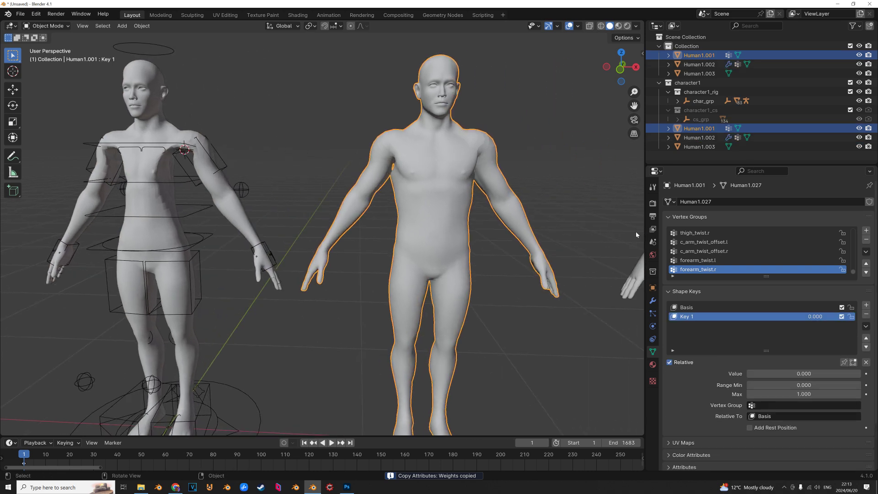
pyautogui.moveTo(766, 275); pyautogui.dragTo(767, 330)
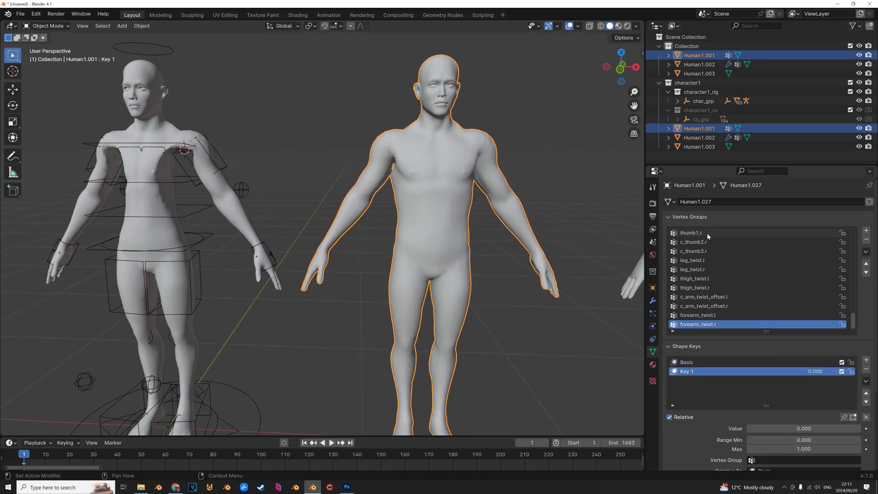
pyautogui.moveTo(430, 212); pyautogui.dragTo(324, 204, button='middle')
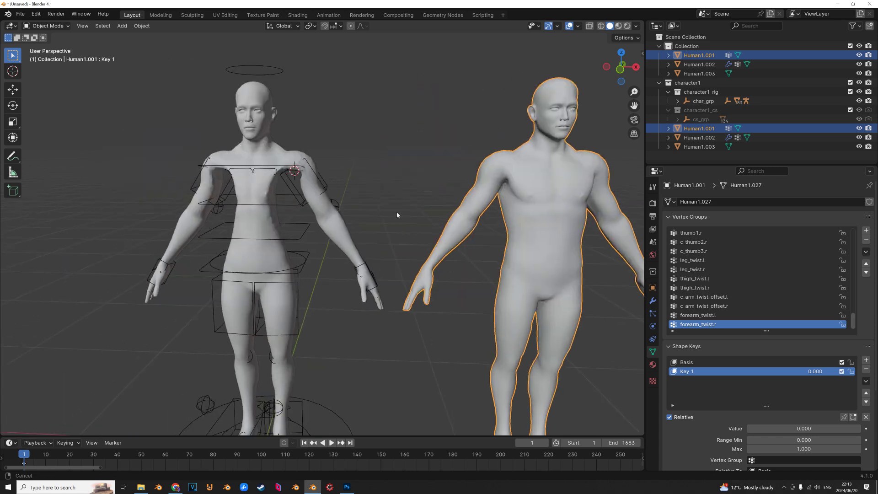
# Select Human1.002 with Human1.001 active and apply Link Object Data.
pyautogui.click(324, 204)
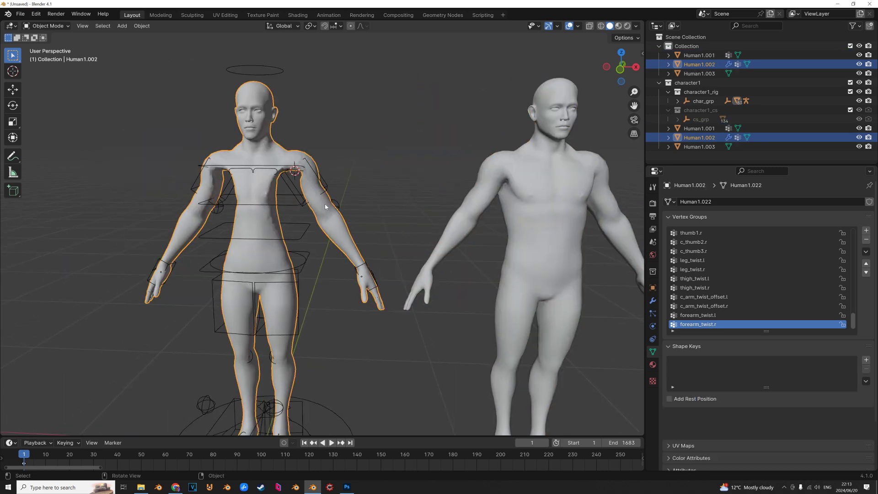
pyautogui.keyDown('shift'); pyautogui.click(542, 191); pyautogui.keyUp('shift')
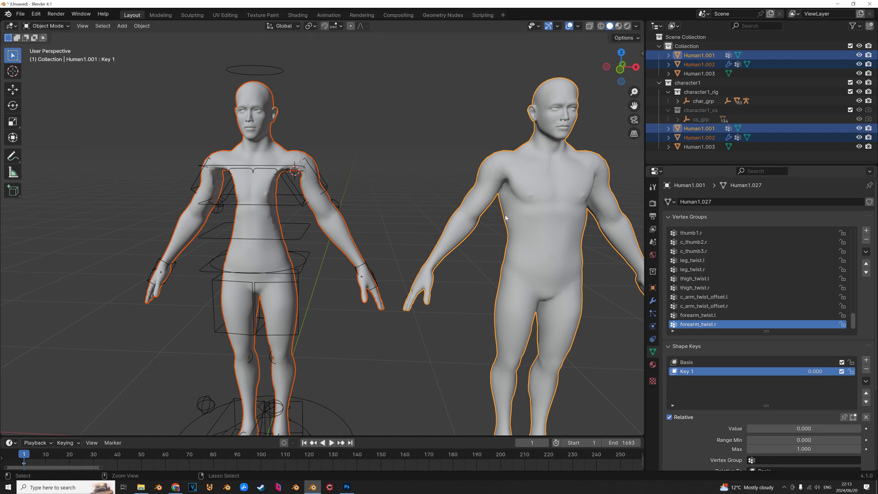
pyautogui.hotkey('ctrl', 'l')
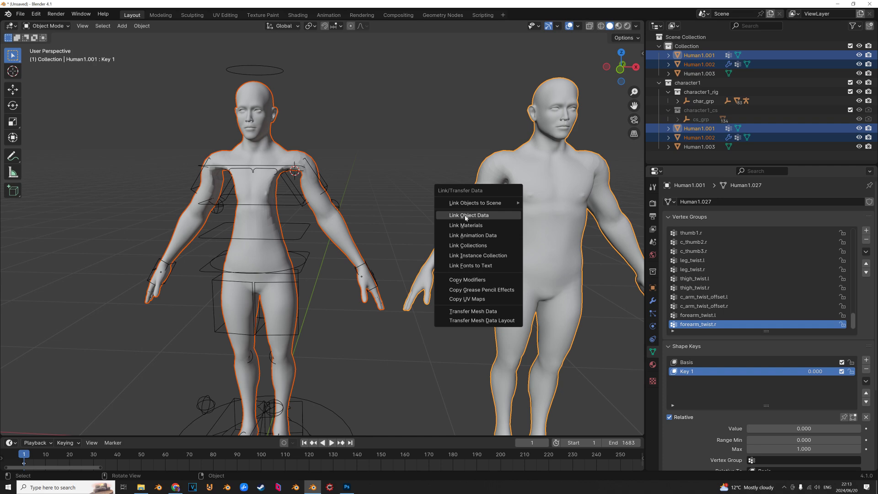
pyautogui.click(465, 218)
# In Pose Mode, raise the left hand IK control above the head and rotate it.
pyautogui.moveTo(393, 231); pyautogui.dragTo(397, 242, button='middle')
pyautogui.click(398, 245)
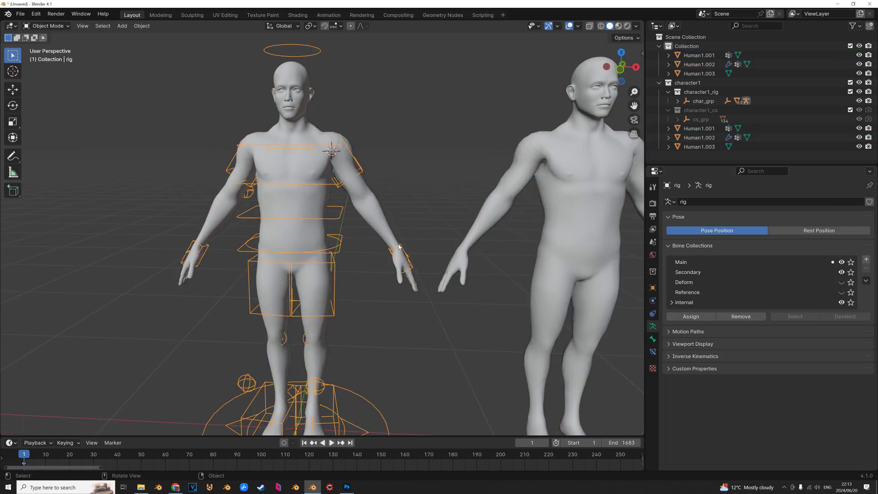
pyautogui.hotkey('ctrl', 'Tab')
pyautogui.moveTo(398, 245); pyautogui.dragTo(406, 71)
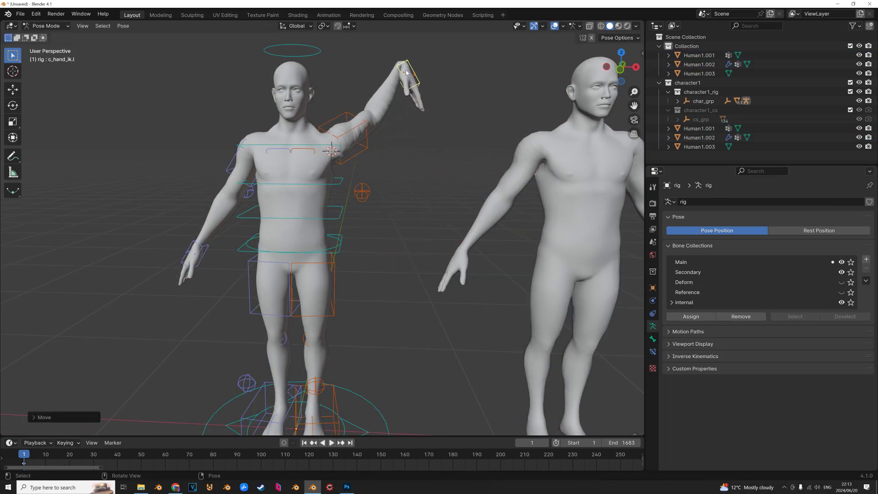
pyautogui.press('r')
pyautogui.click(426, 65)
# Rotate the left shoulder control and orbit to inspect the armpit deformation.
pyautogui.click(313, 151)
pyautogui.press('r')
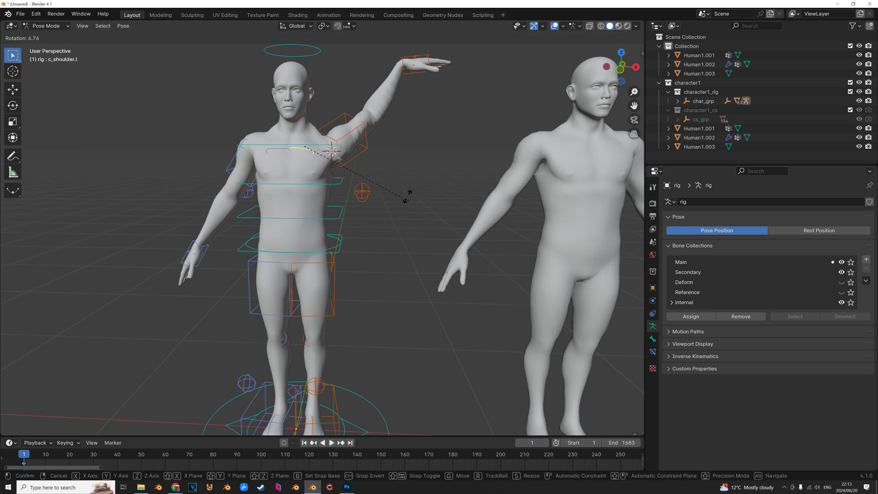
pyautogui.click(405, 197)
pyautogui.moveTo(406, 197)
pyautogui.mouseDown(button='middle')
pyautogui.moveTo(384, 173)
pyautogui.moveTo(431, 177)
pyautogui.mouseUp(button='middle')
pyautogui.press('r')
pyautogui.press('r')
pyautogui.rightClick(384, 172)
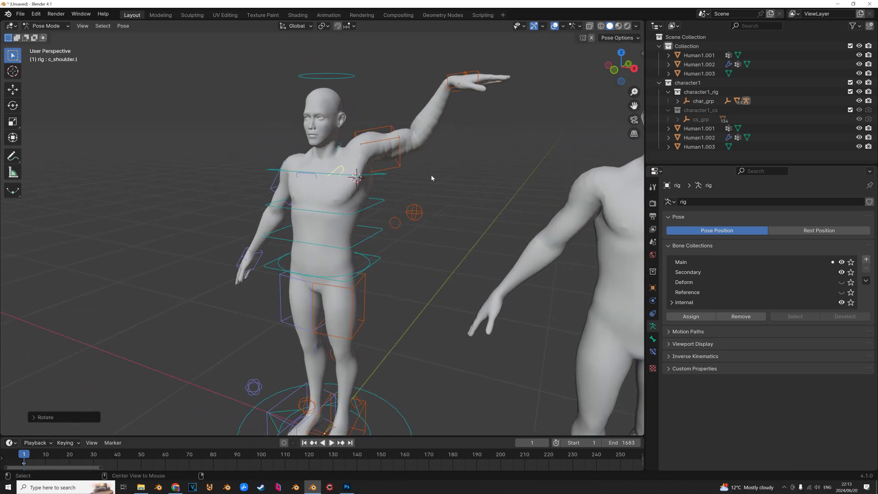